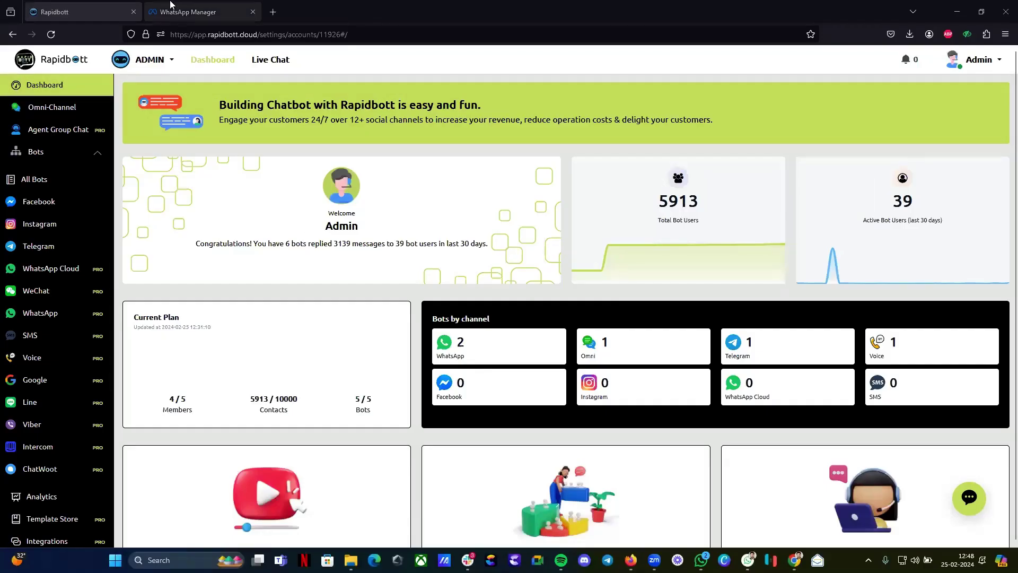
- Open Rapidbott's Meta for Business page, then return to the WhatsApp number's Automations settings
left_click(188, 12)
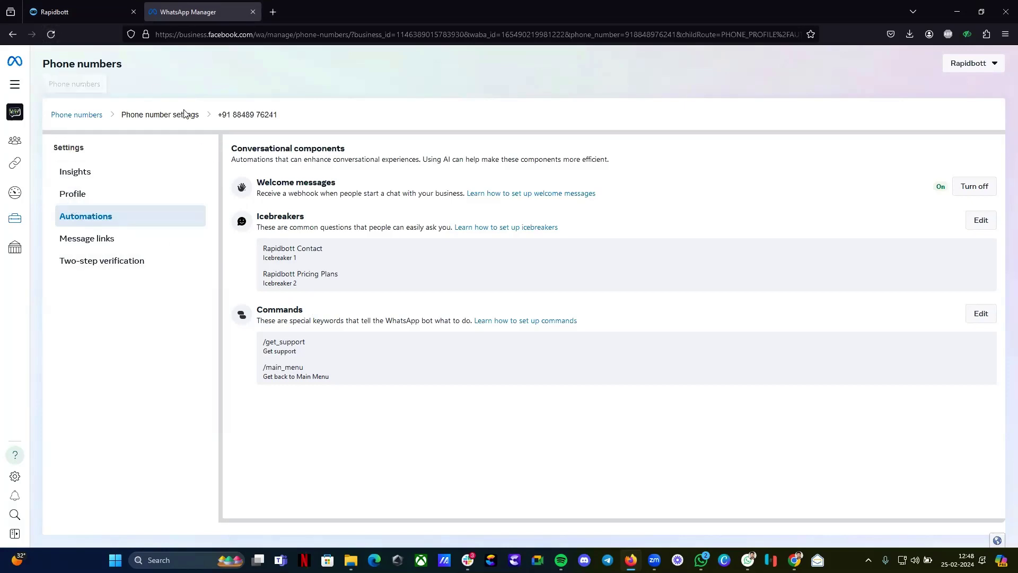
left_click(80, 11)
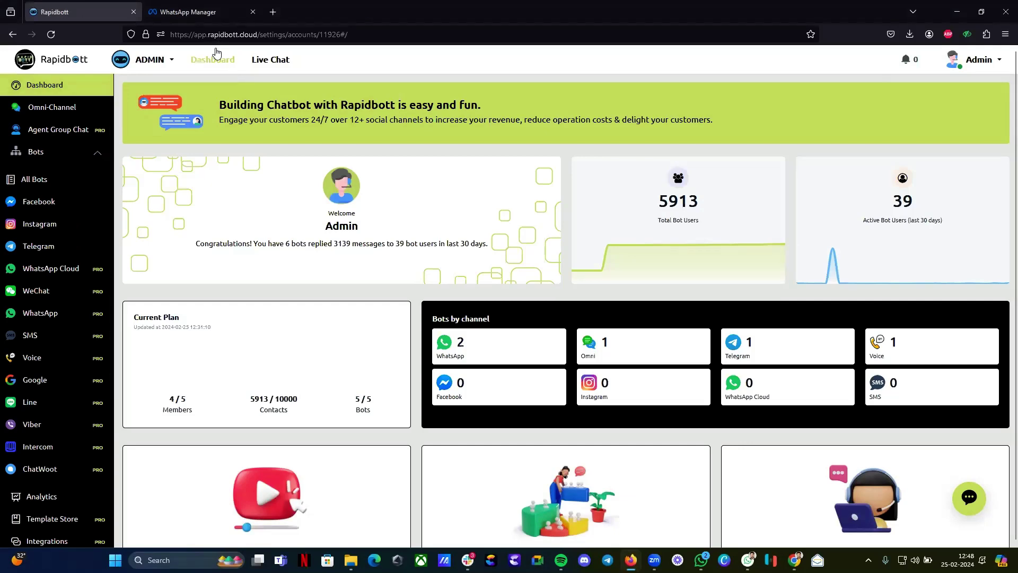
scroll(47, 350, "down", 4)
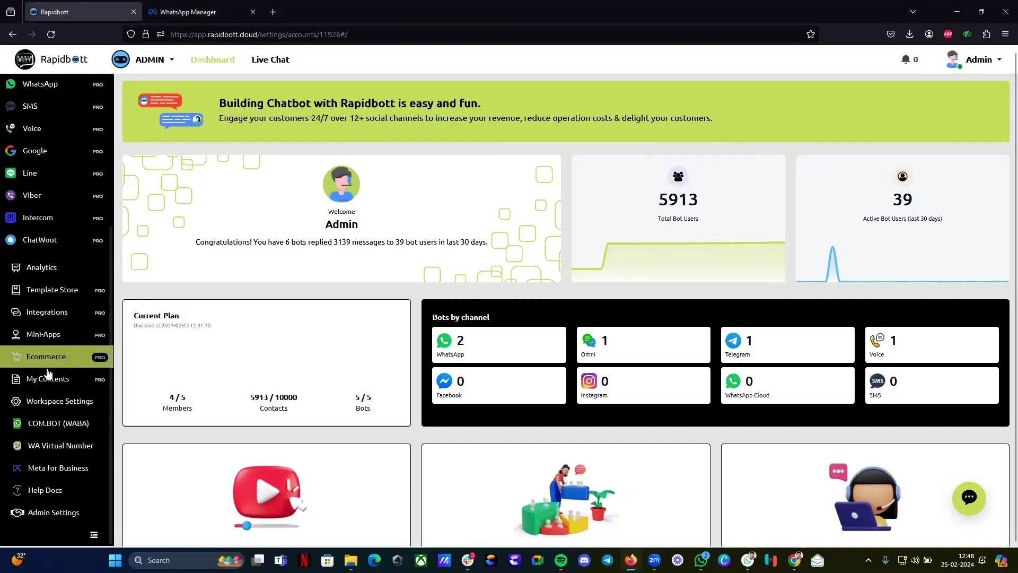
left_click(58, 469)
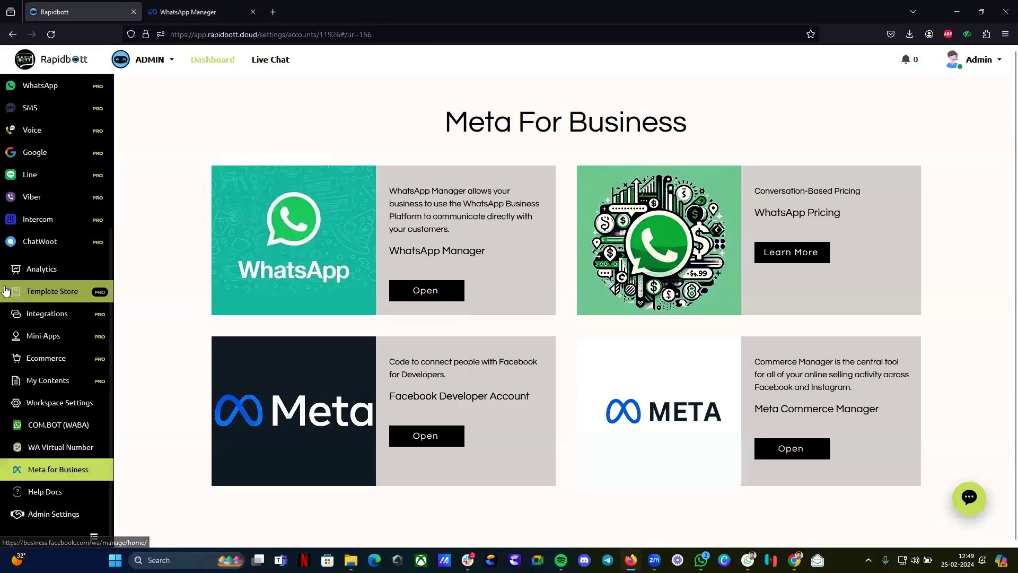
scroll(6, 291, "up", 5)
left_click(191, 10)
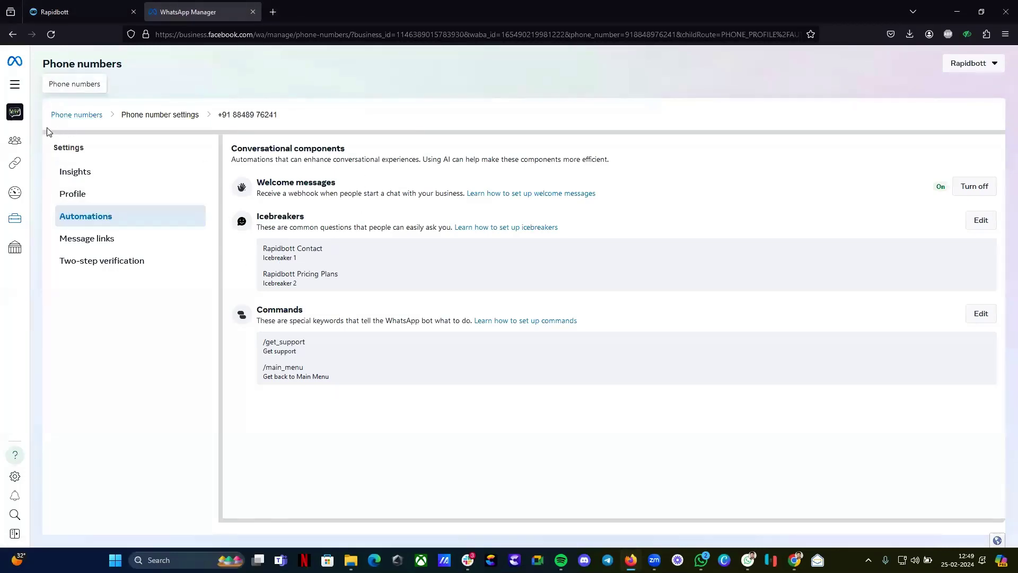
- Edit the Icebreakers to show Rapidbott Contact and Rapidbott Pricing Plans with a chat preview
mouse_move(23, 254)
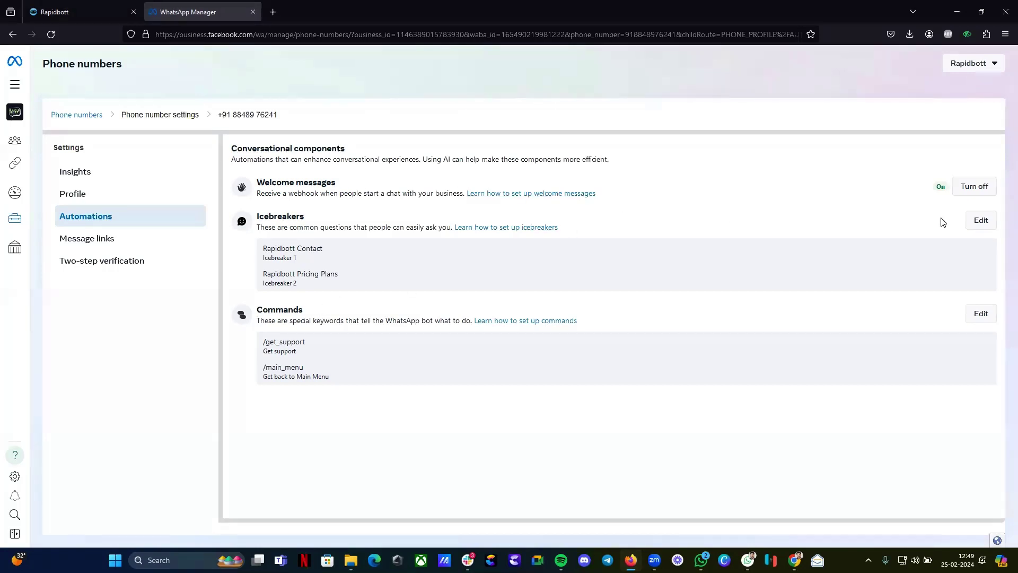
left_click(980, 220)
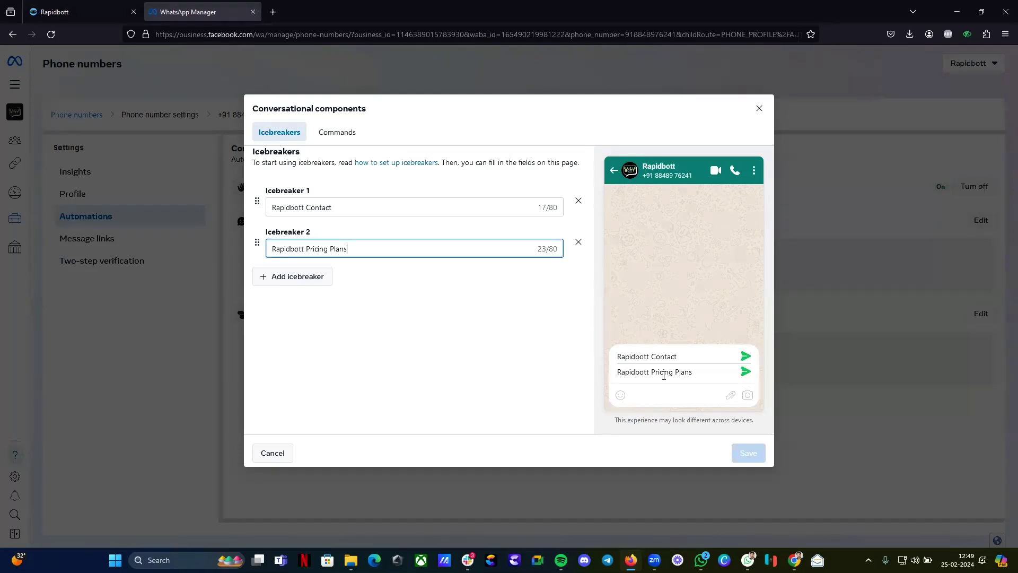
- Clear the business chat's message history in WhatsApp Web
key("alt+Tab")
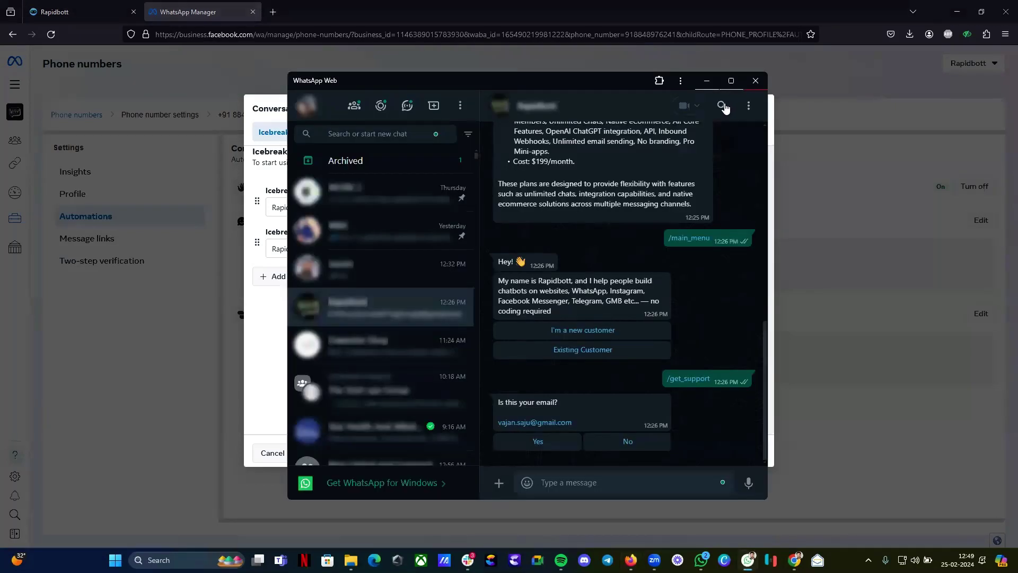
left_click(748, 106)
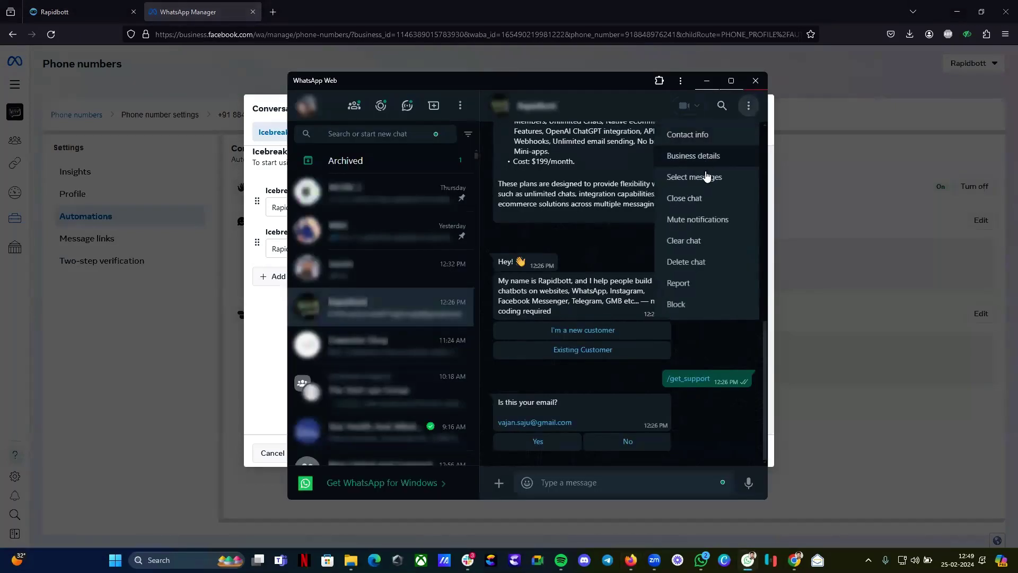
left_click(700, 242)
left_click(625, 339)
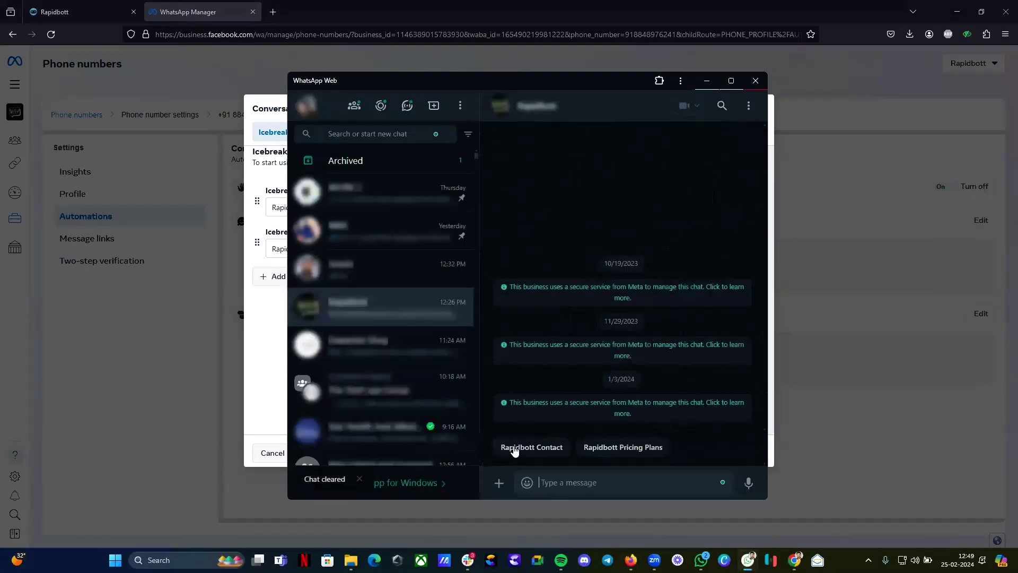
- View the Commands list, confirm /get_support and /main_menu suggest in WhatsApp Web, then return to Icebreakers
left_click(706, 81)
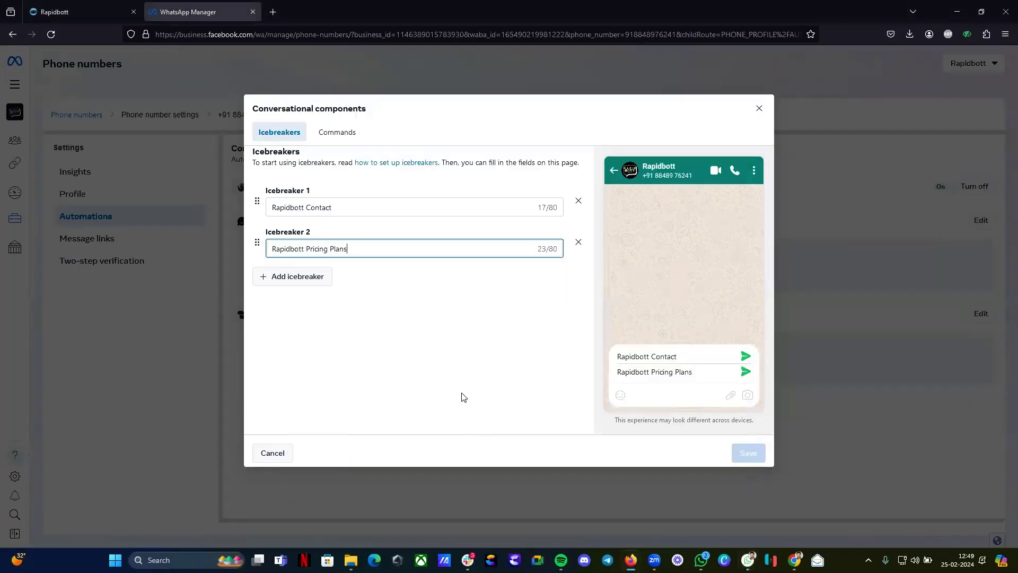
left_click(332, 137)
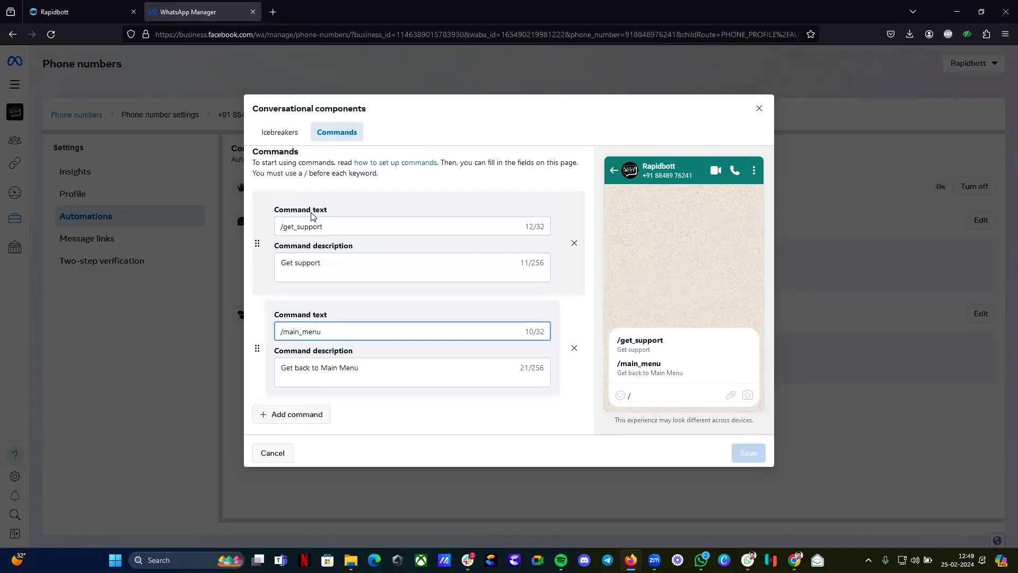
key("alt+Tab")
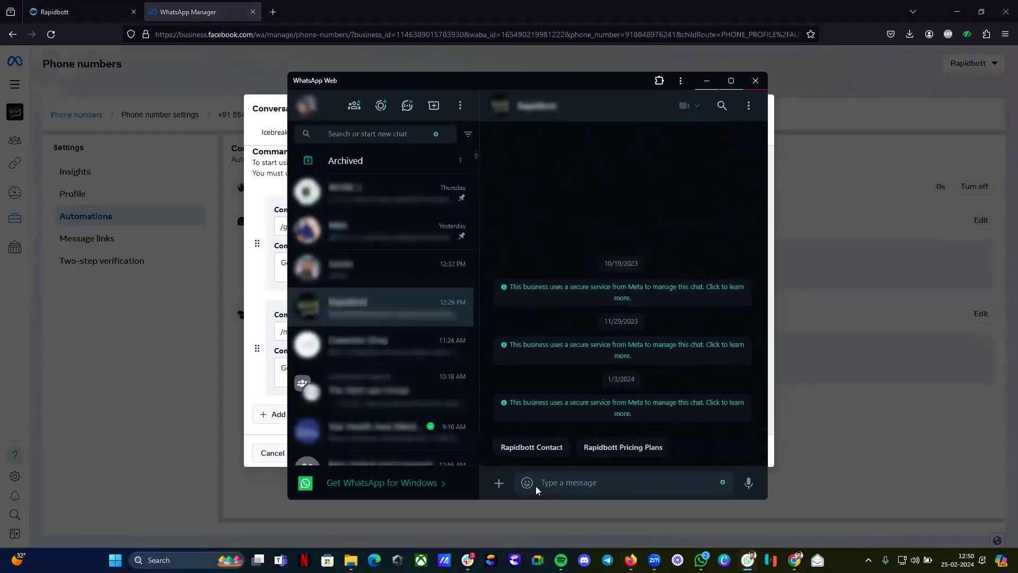
type("/")
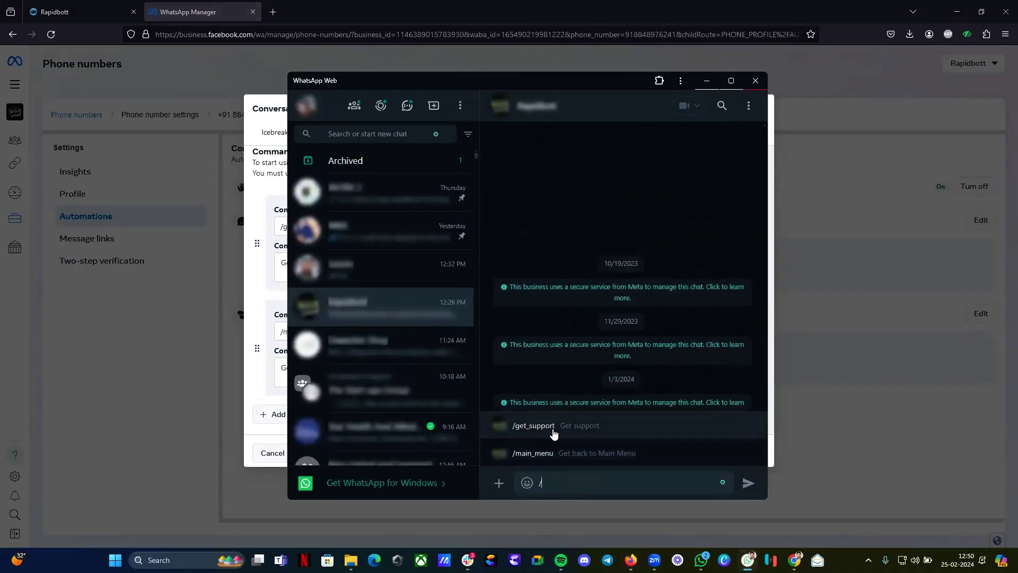
left_click(706, 81)
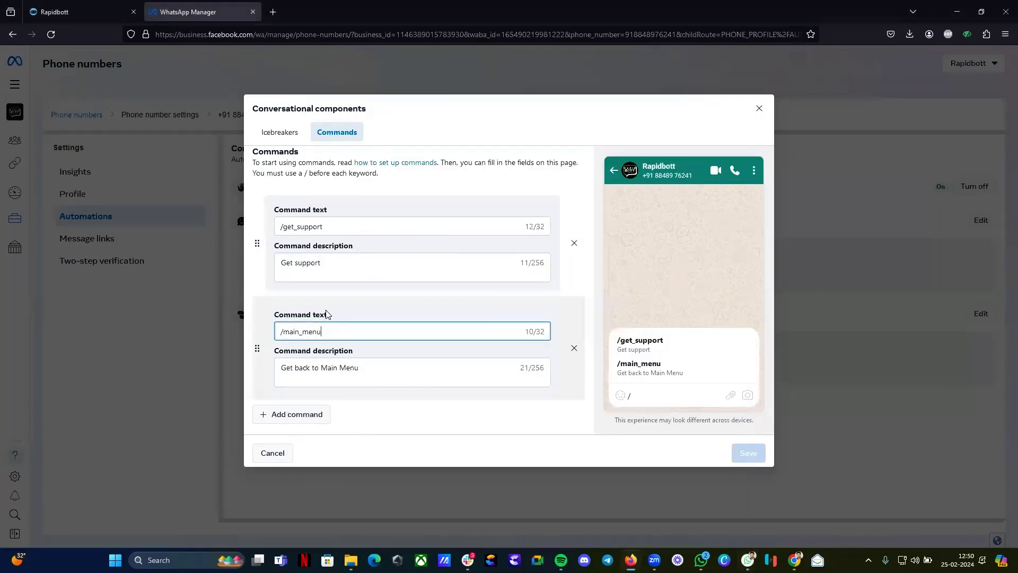
left_click(262, 135)
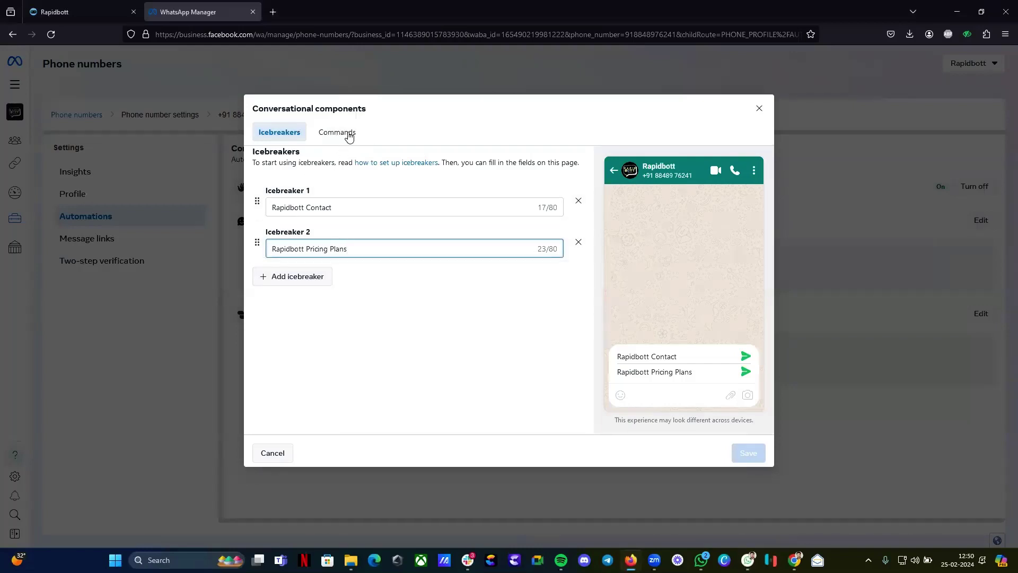
- Open the RAPIDBOTT 2.0 omni-channel bot's Automation Keywords list
left_click(81, 13)
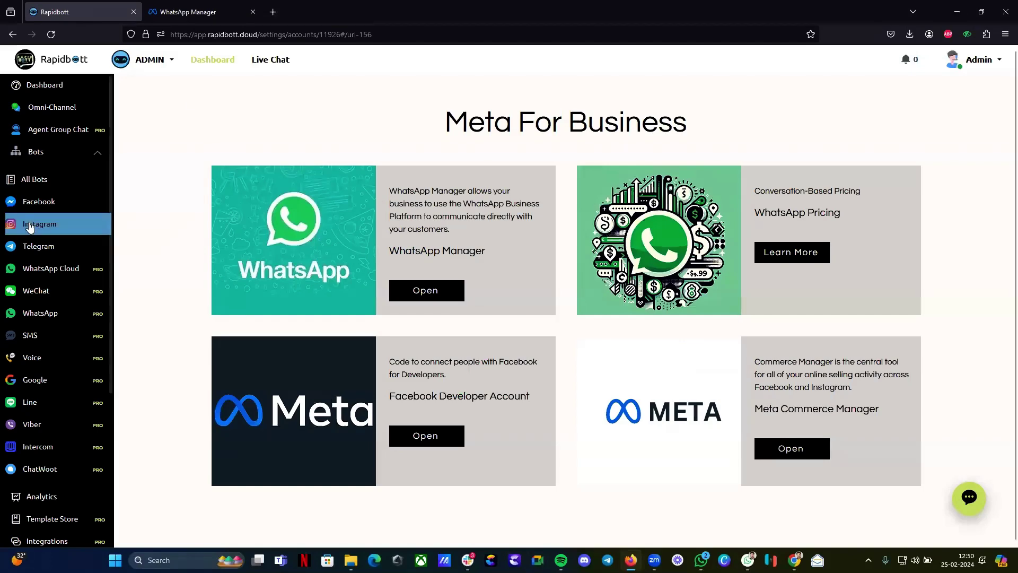
left_click(64, 86)
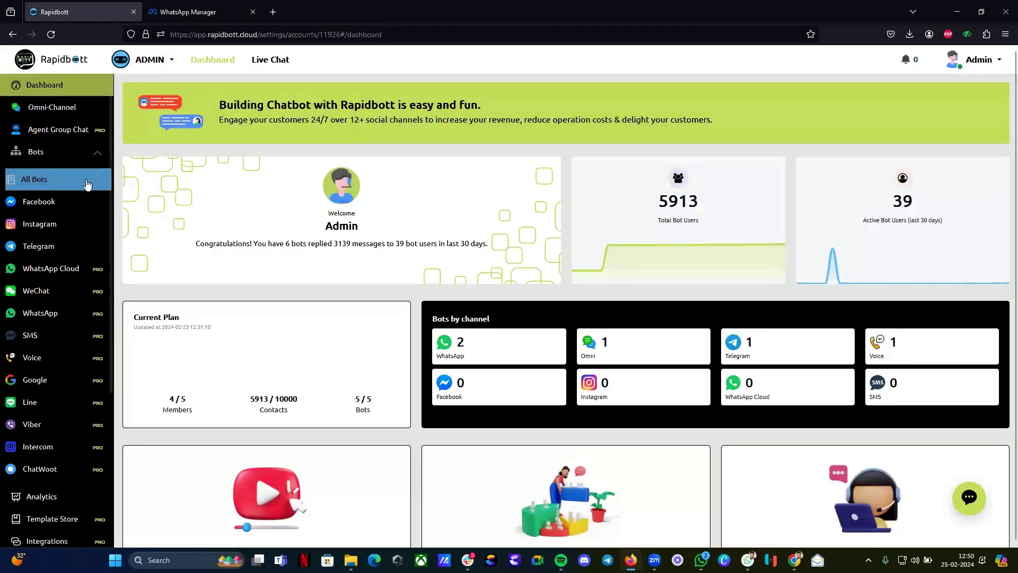
left_click(64, 106)
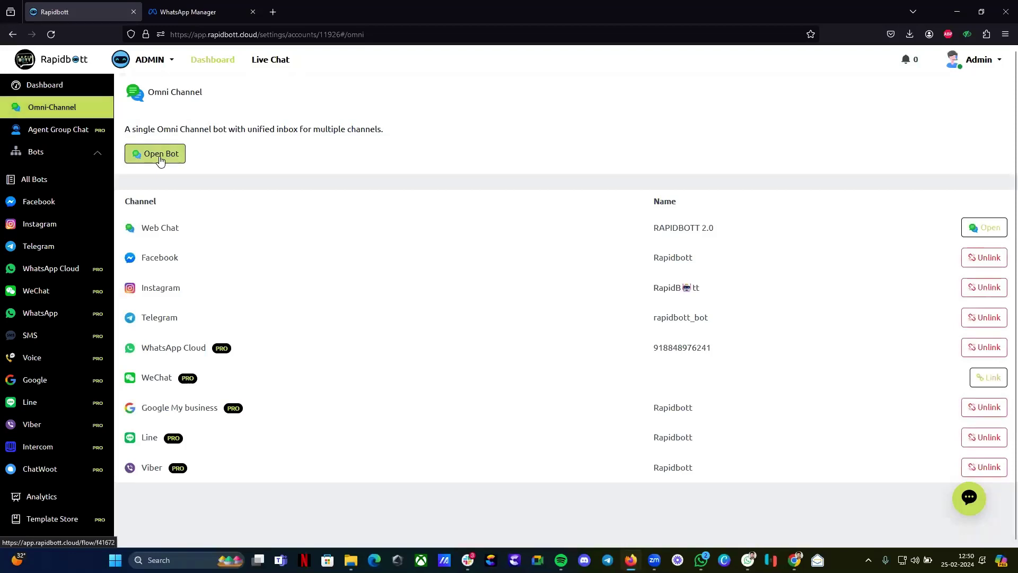
left_click(164, 162)
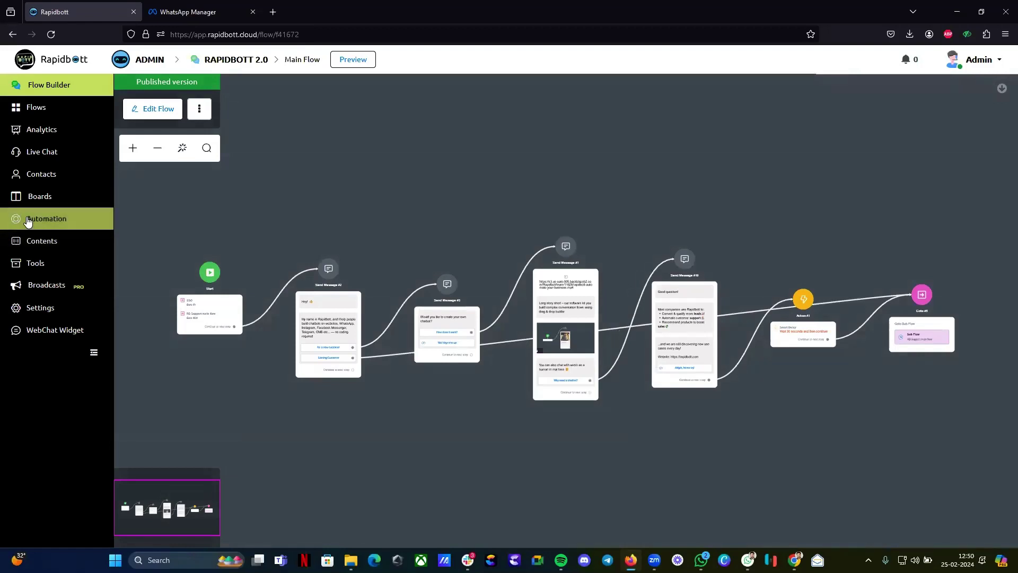
left_click(36, 225)
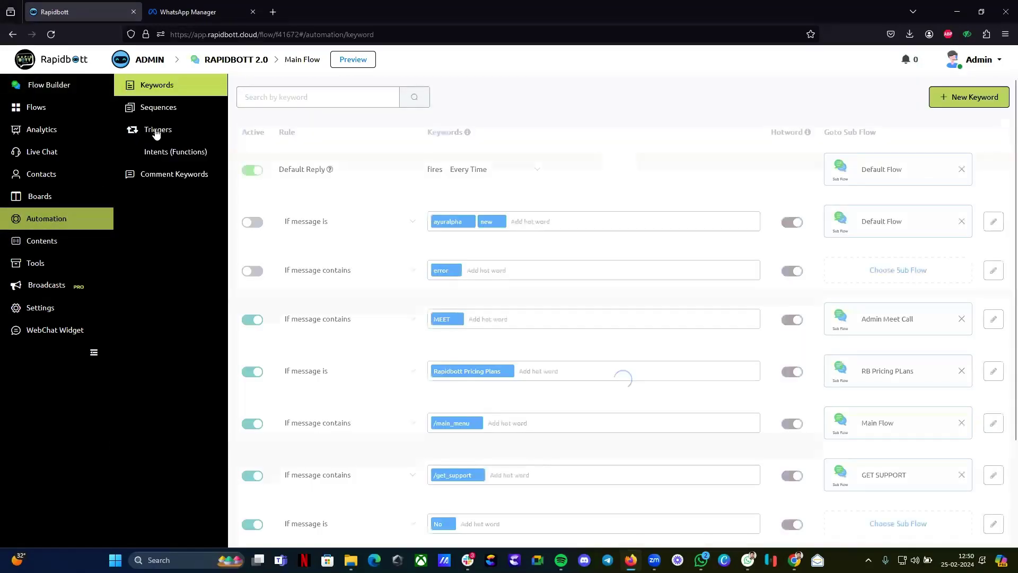
- Start a new keyword rule, then select the 'Rapidbott Pricing Plans' text in Icebreaker 2
left_click(981, 103)
left_click(194, 12)
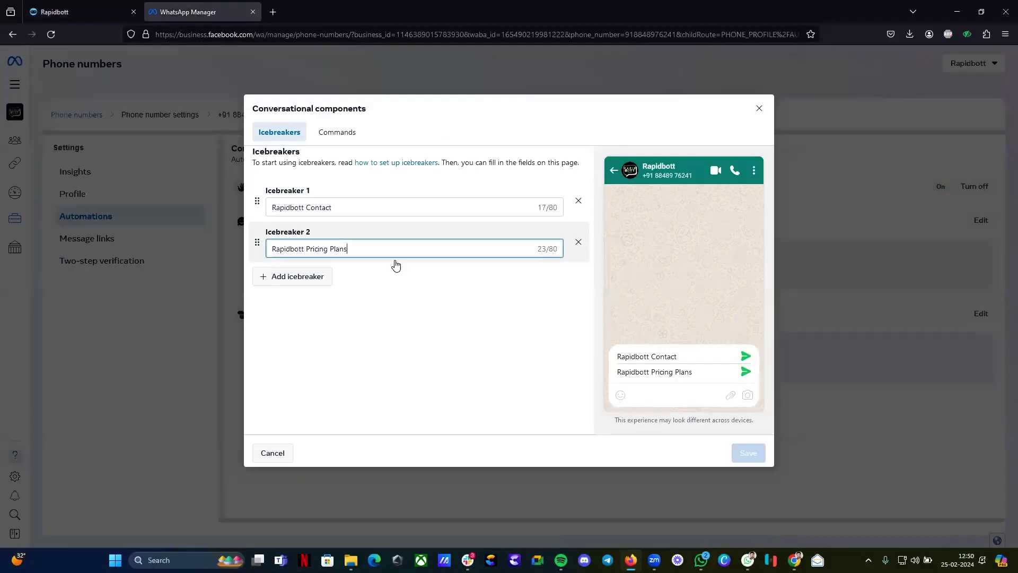
left_click_drag(360, 248, 316, 250)
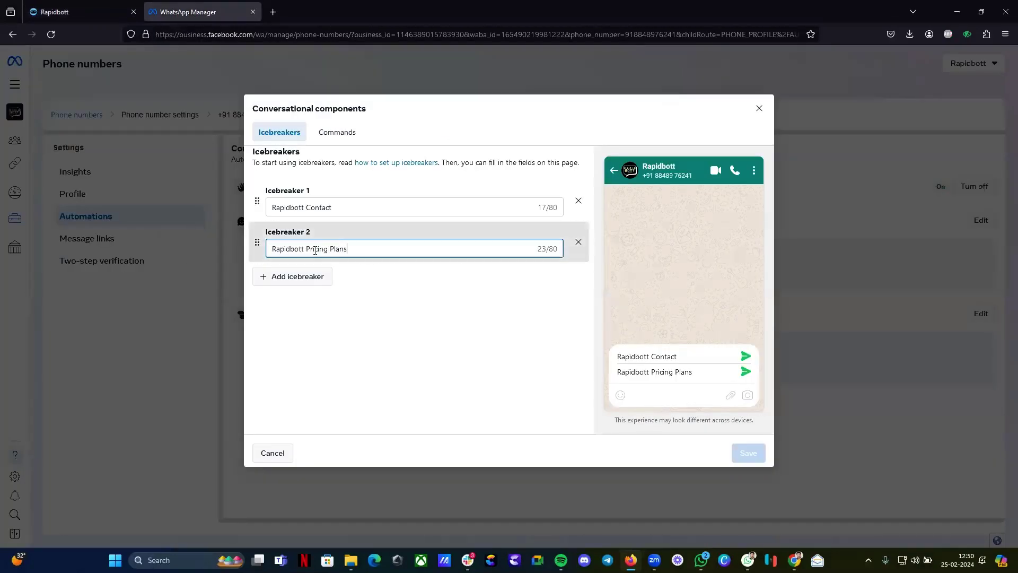
triple_click(317, 247)
key("ctrl+c")
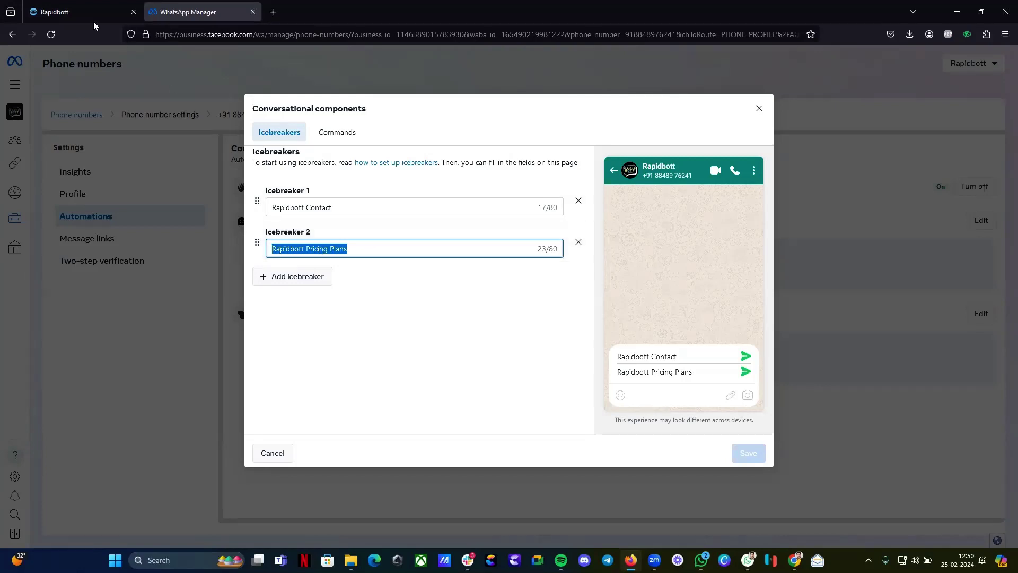
- Save hotword keyword 'Rapidbott Pricing Plans' triggering the RB Pricing PLans sub flow
left_click(80, 12)
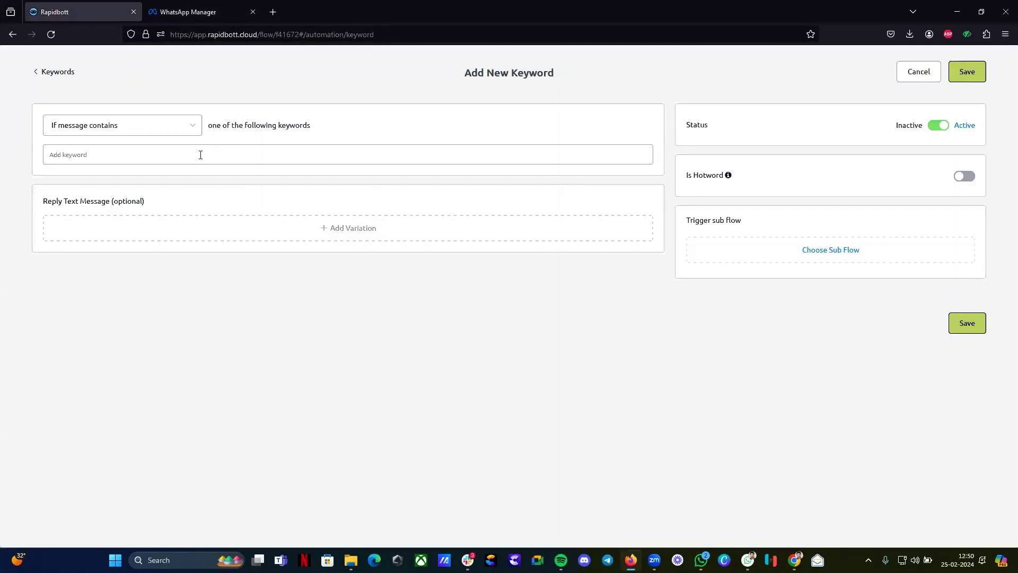
key("ctrl+v")
key("Return")
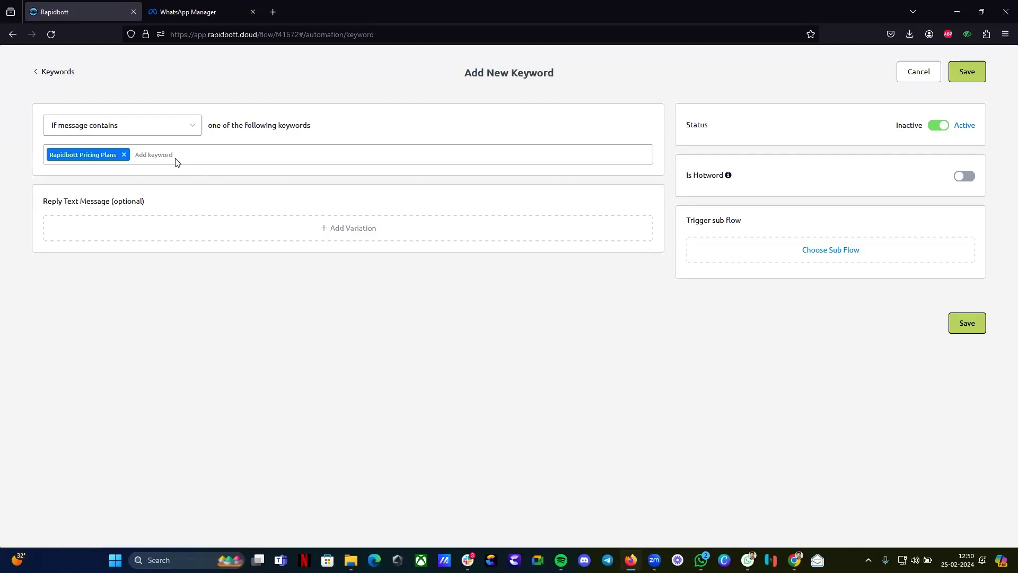
left_click(964, 177)
left_click(819, 255)
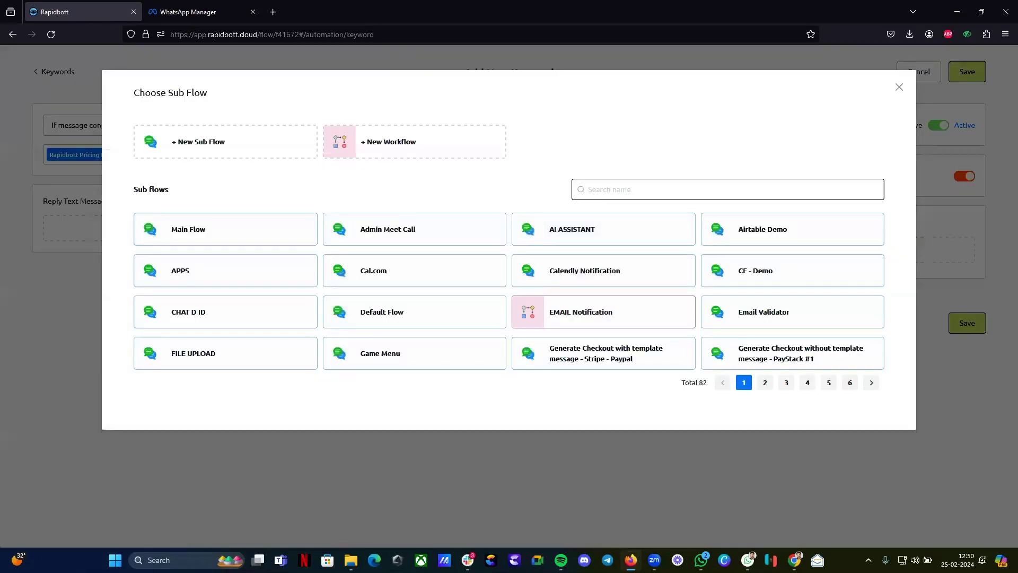
type("pri")
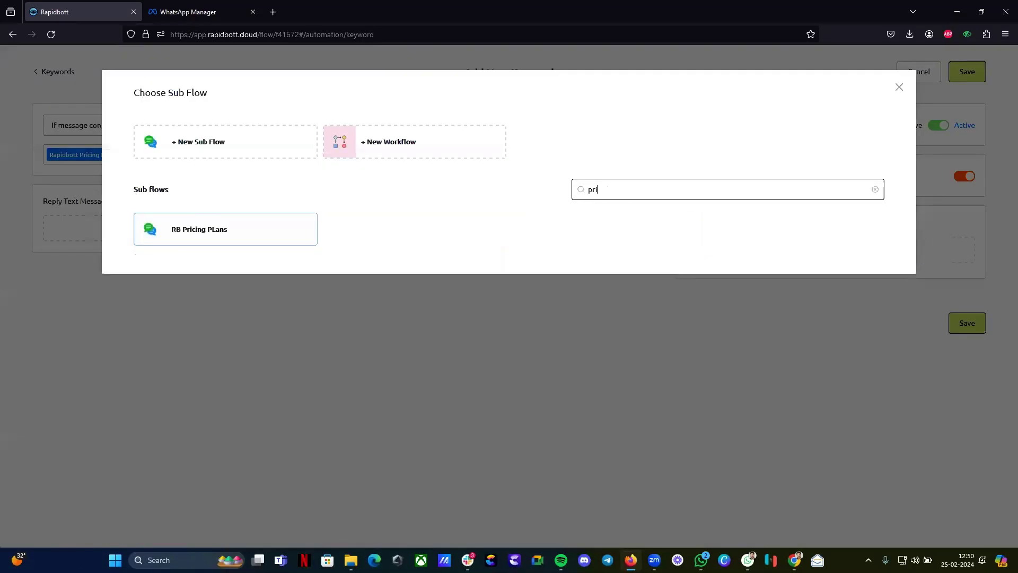
left_click(211, 236)
left_click(977, 332)
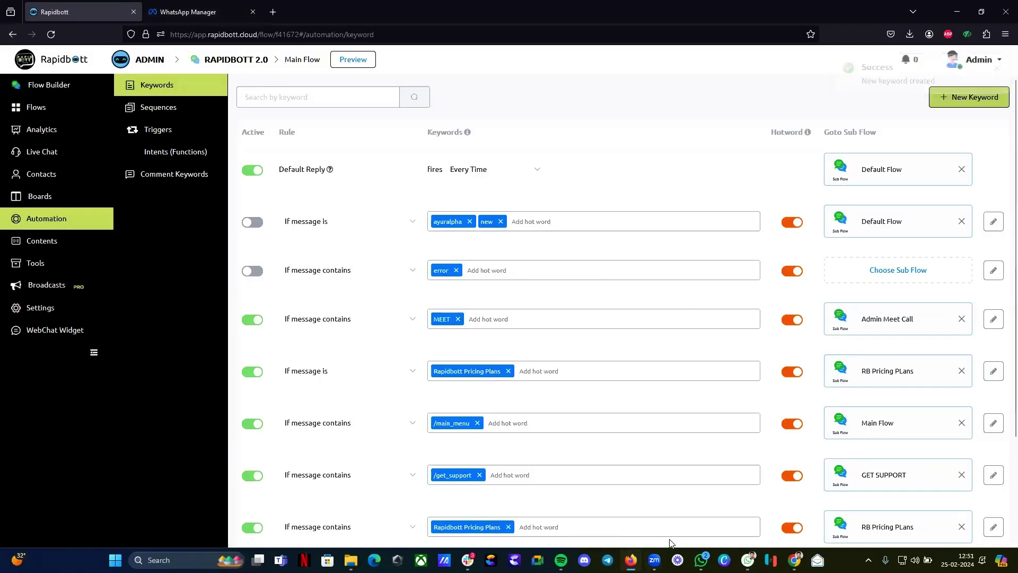
- In the WhatsApp Web bot chat, expand the full pricing reply listing Sandbox, Pro, Pro + and Business
scroll(427, 277, "down", 3)
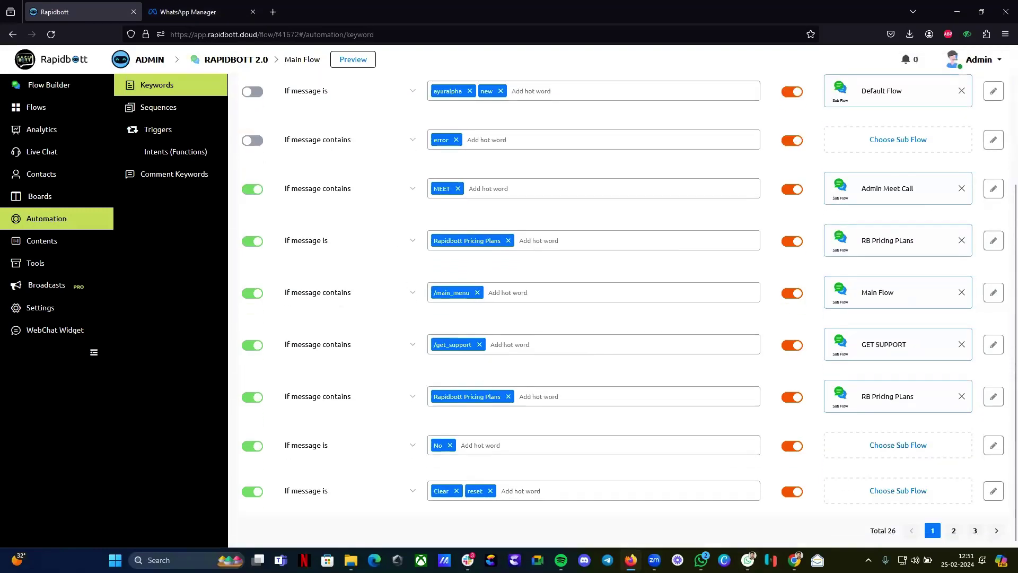
left_click(747, 560)
type("/")
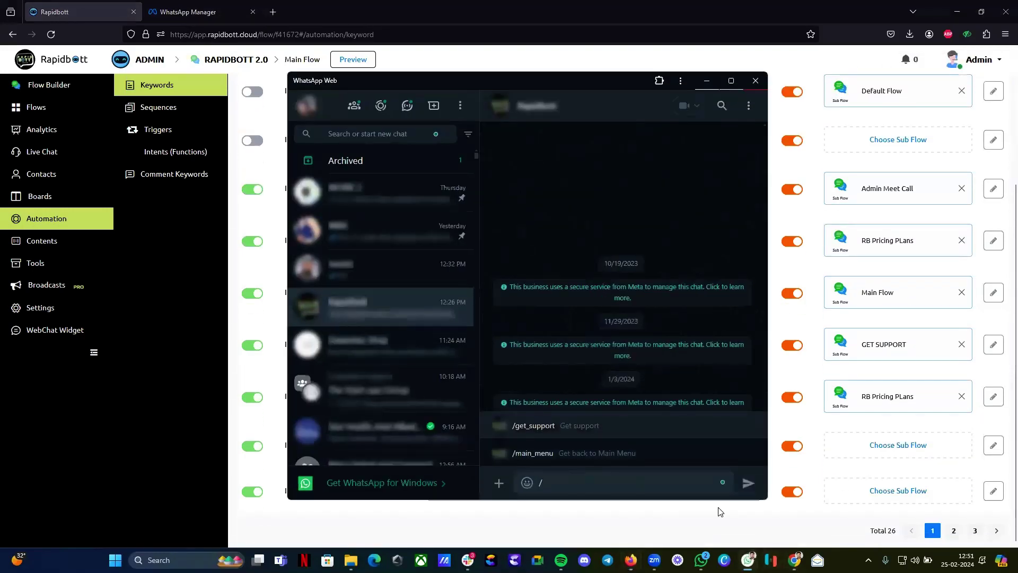
key("BackSpace")
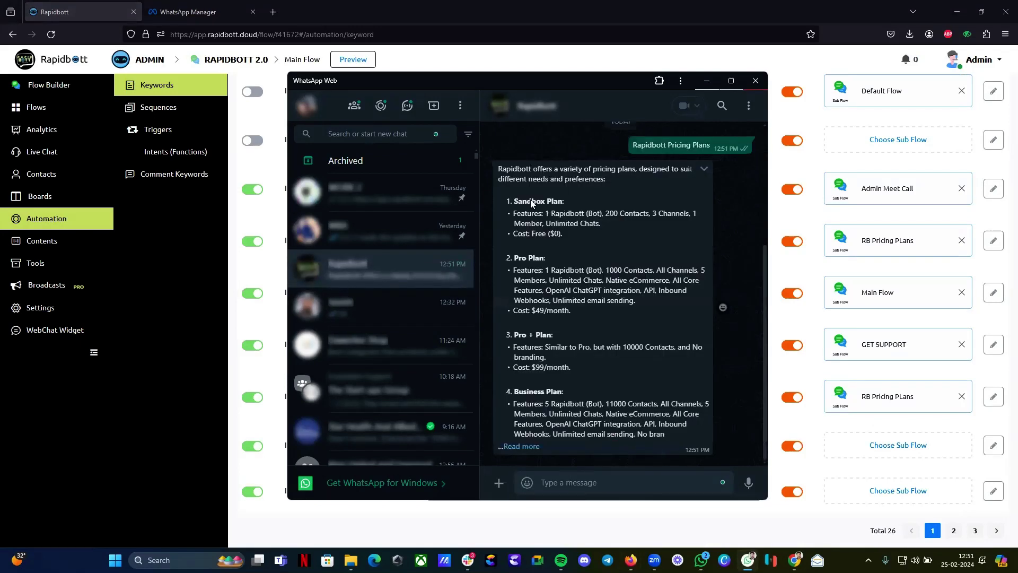
left_click(521, 446)
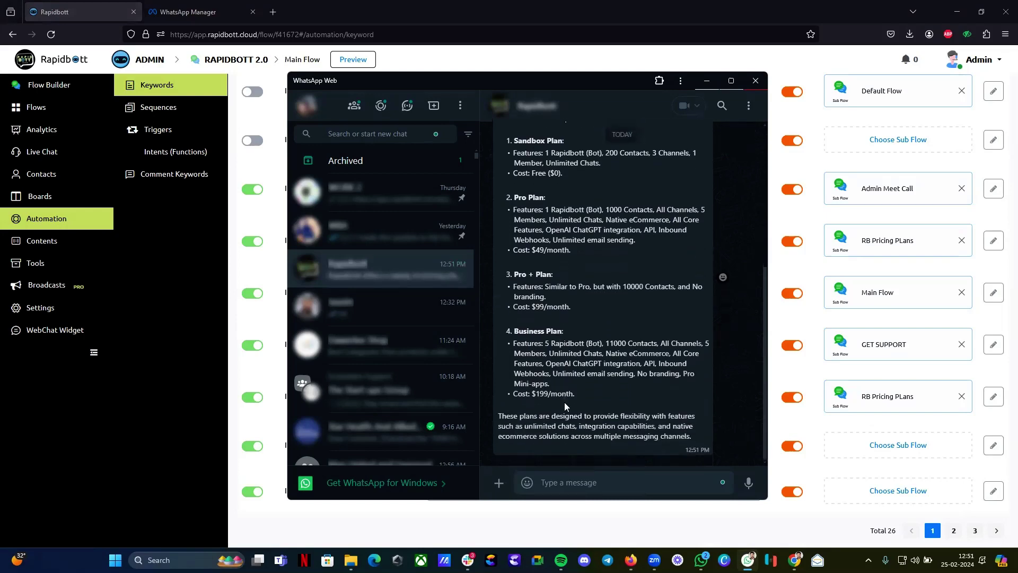
- Select the /main_menu command text on WhatsApp Manager's Commands tab
left_click(706, 81)
left_click(229, 8)
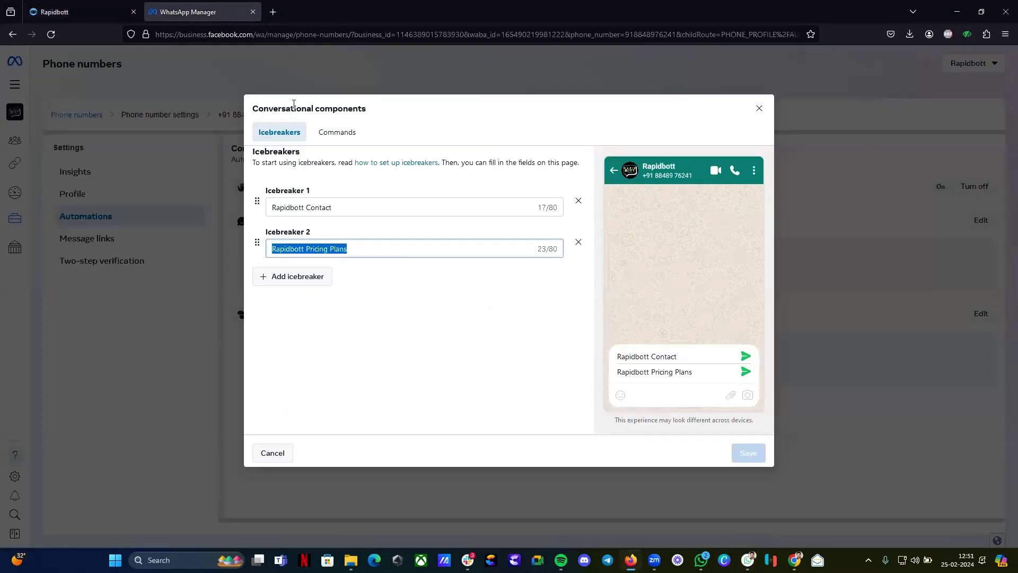
left_click(337, 132)
left_click(325, 332)
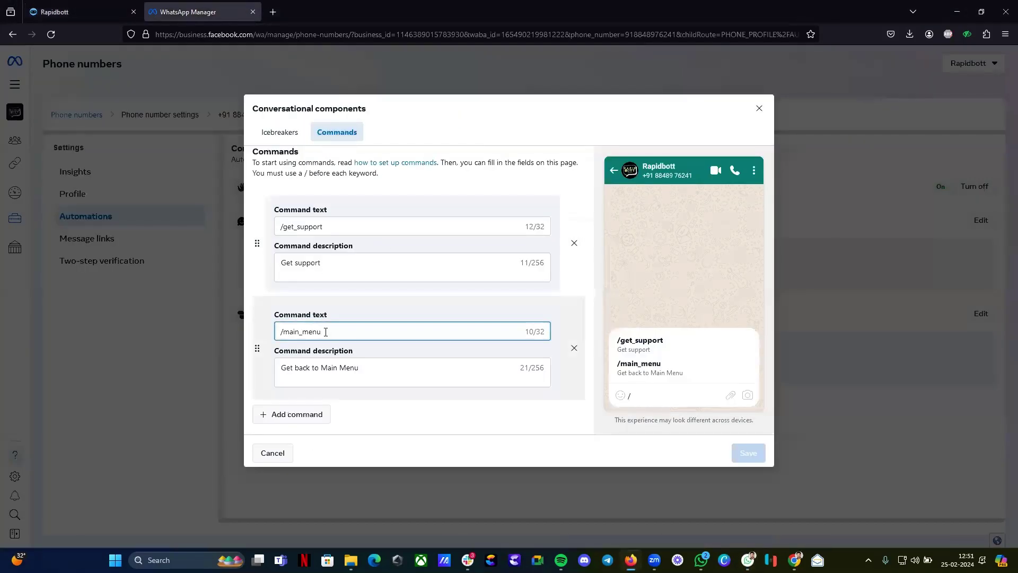
key("ctrl+a")
key("ctrl+c")
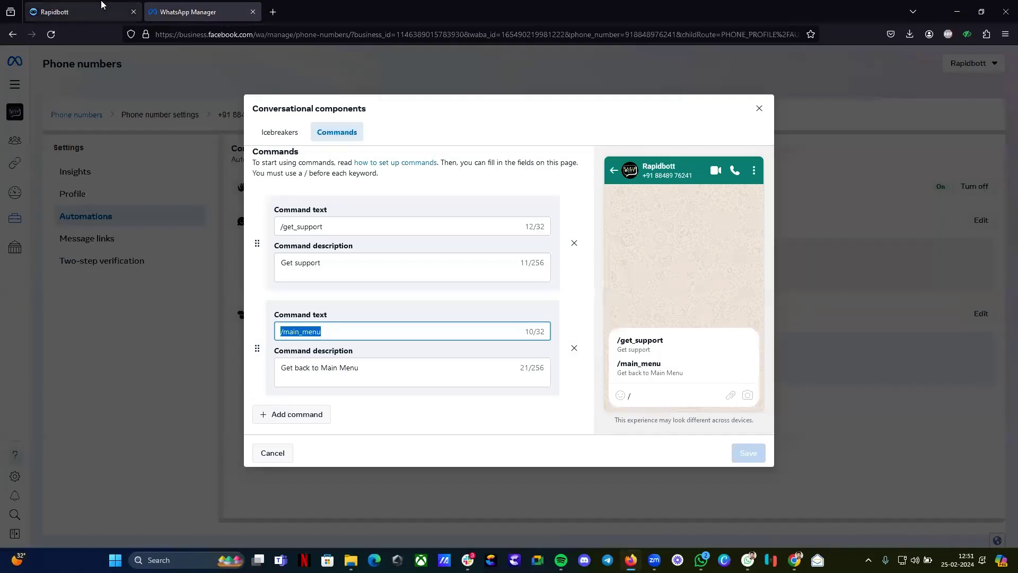
left_click(72, 13)
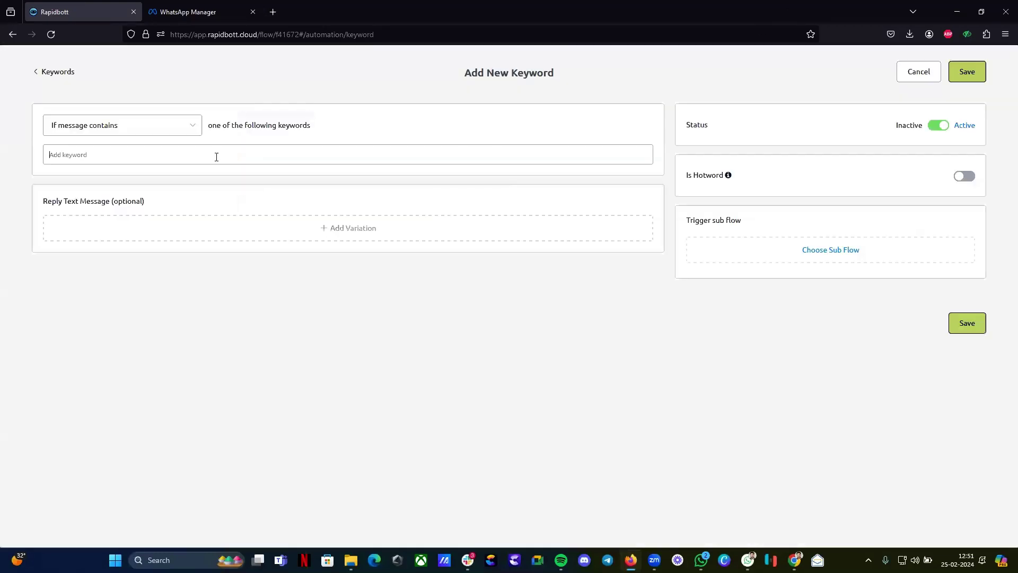
- Save hotword keyword /main_menu triggering the Main Flow sub flow
key("ctrl+v")
key("Return")
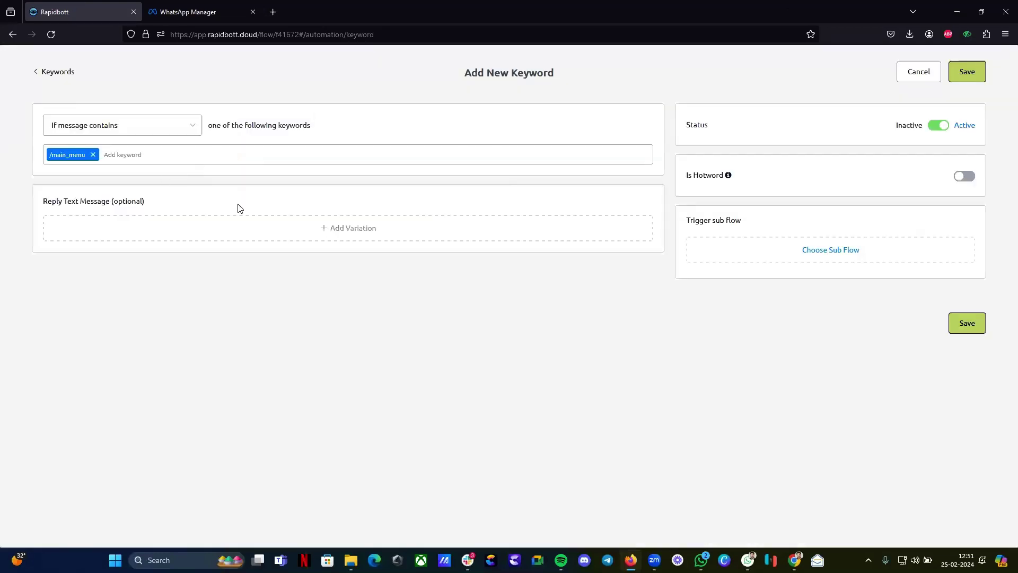
left_click(964, 176)
left_click(831, 259)
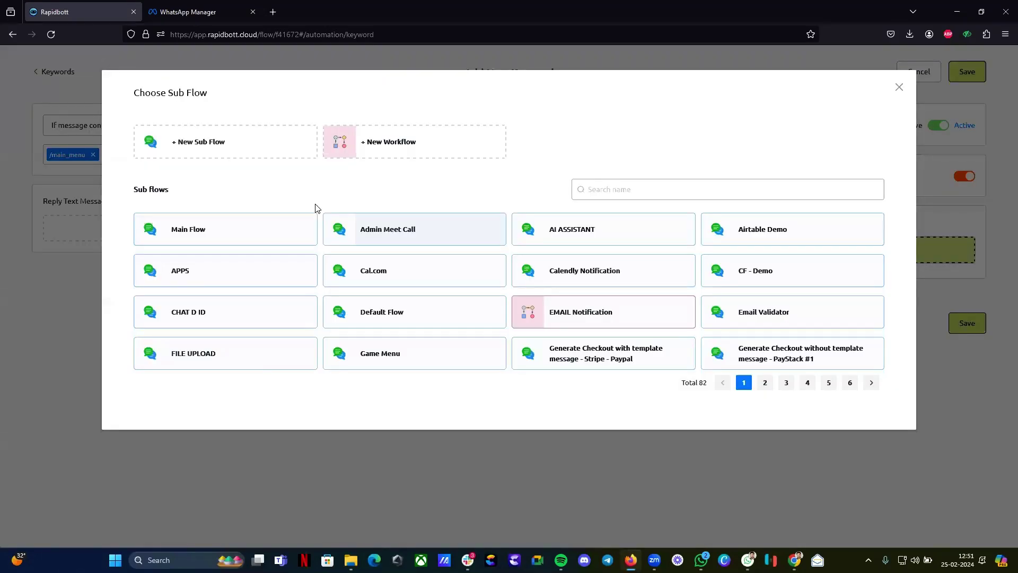
left_click(240, 233)
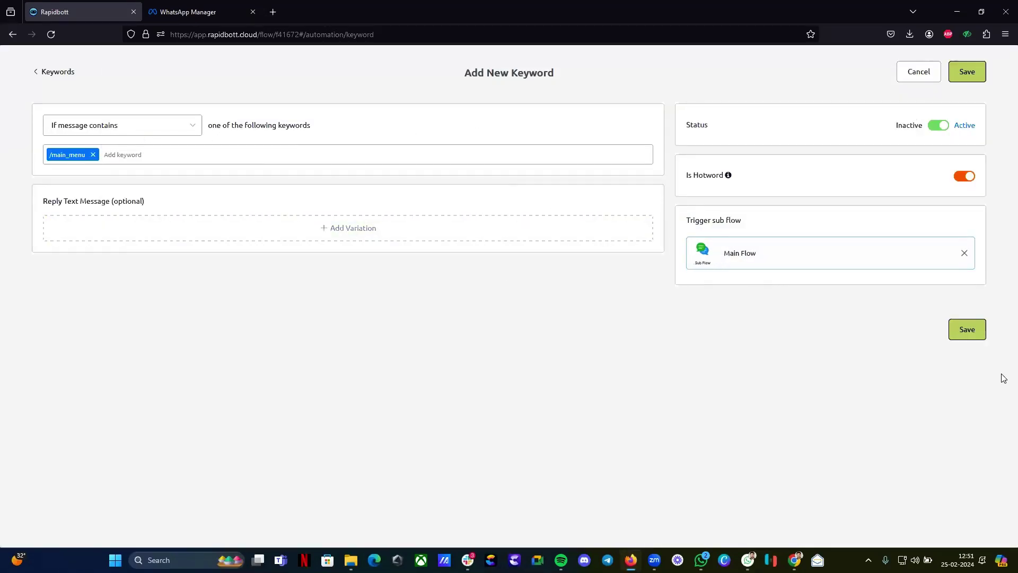
left_click(971, 339)
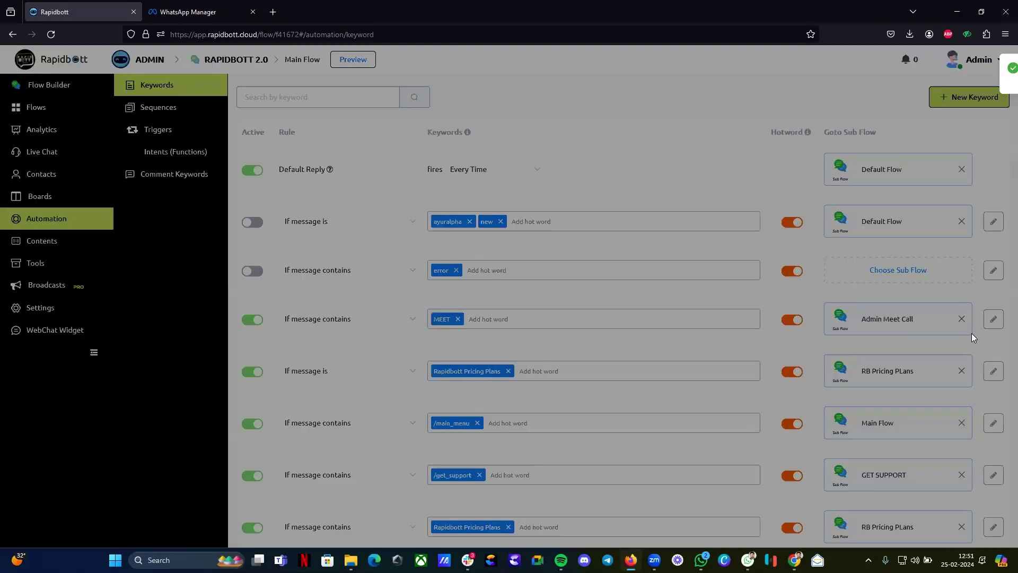
scroll(707, 537, "down", 3)
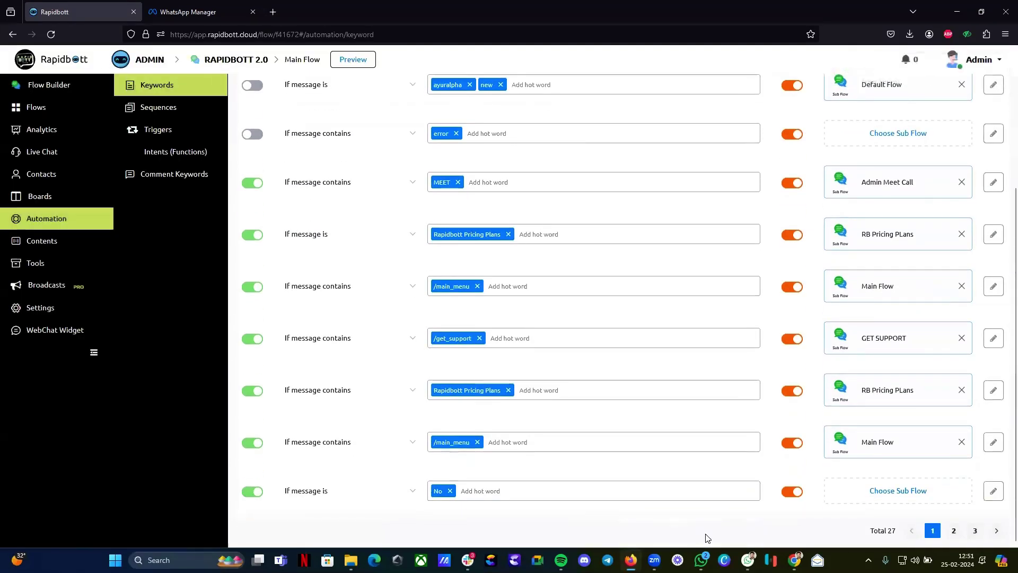
- Send /main_menu to the bot in the WhatsApp Web chat
left_click(748, 559)
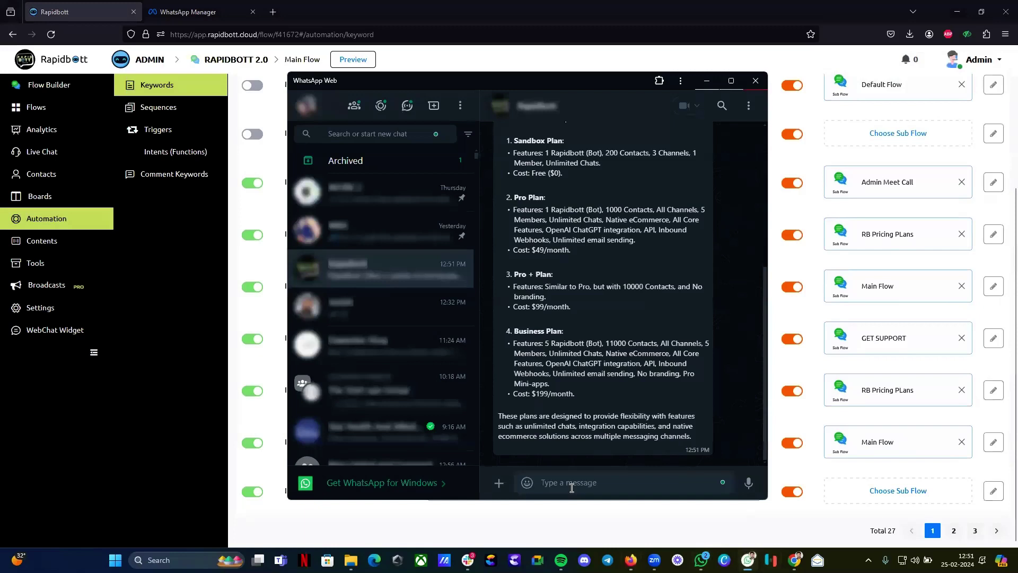
left_click(593, 486)
type("/main_menu")
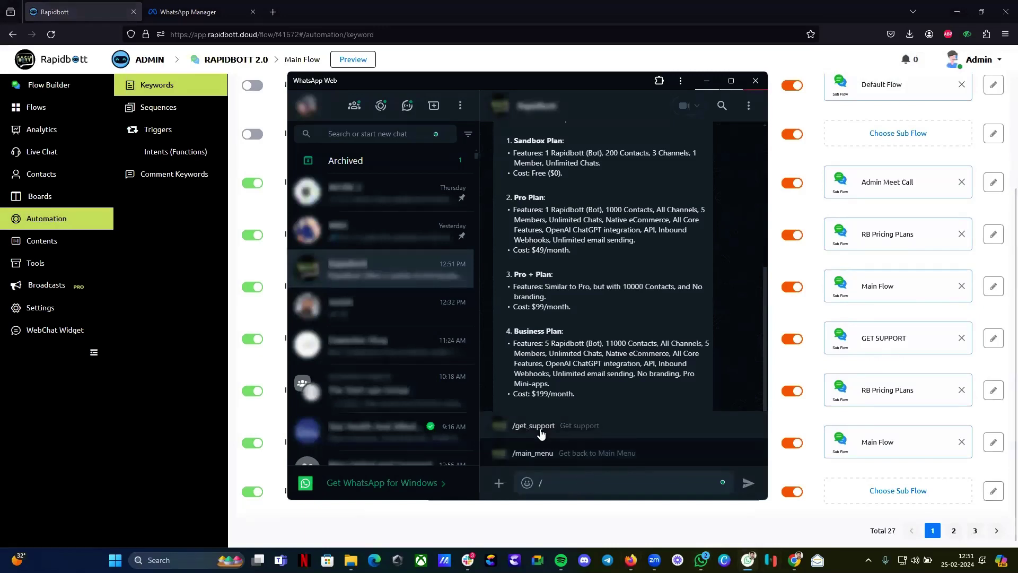
left_click(748, 485)
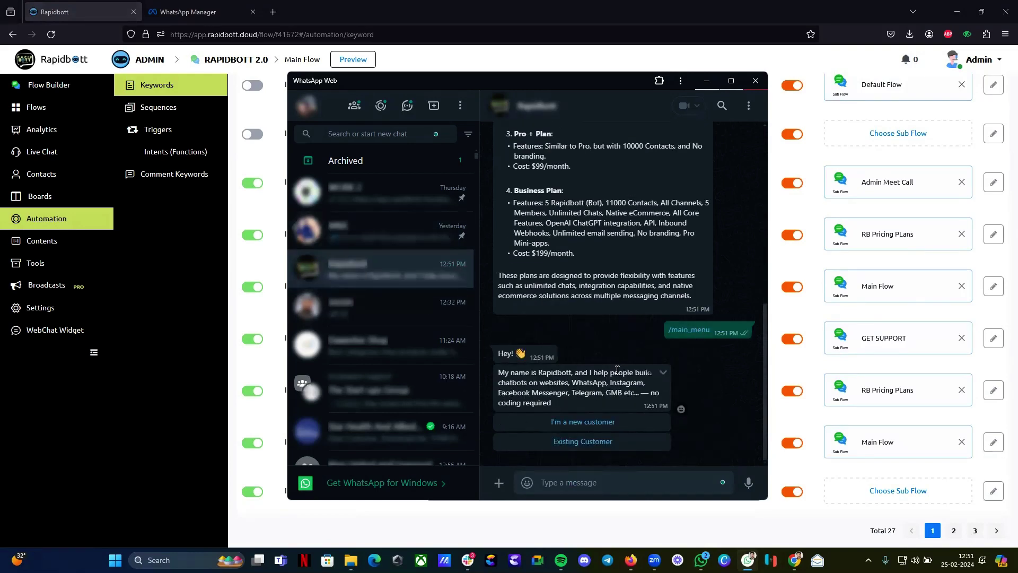
- Type '/' again to list the /get_support and /main_menu command suggestions
left_click(574, 487)
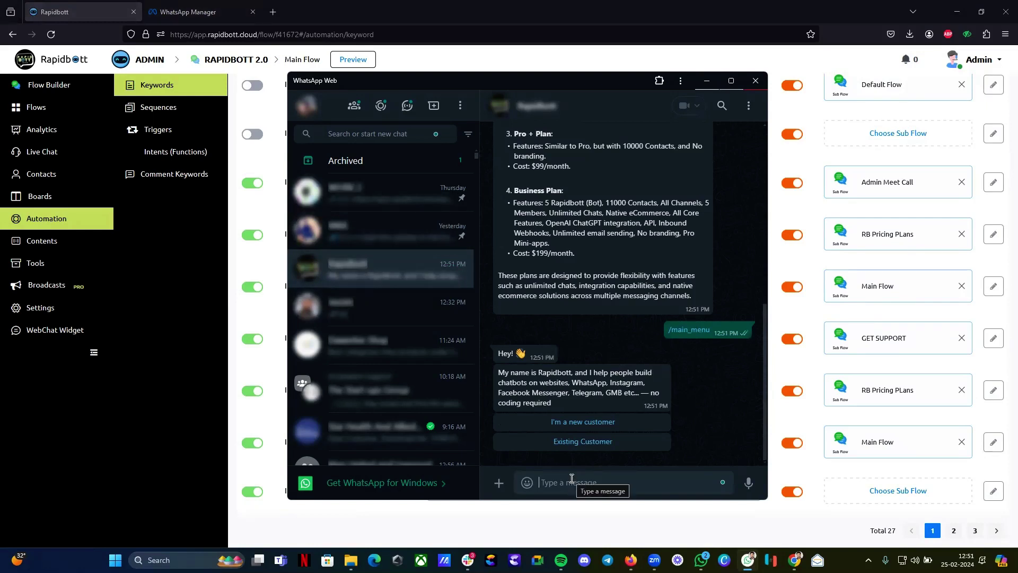
type("/")
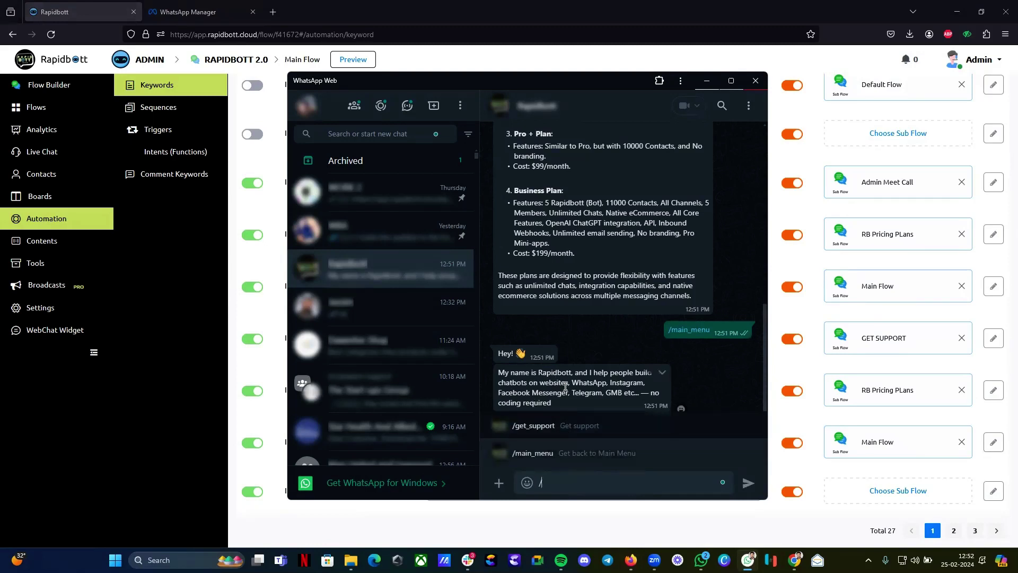
scroll(583, 393, "up", 2)
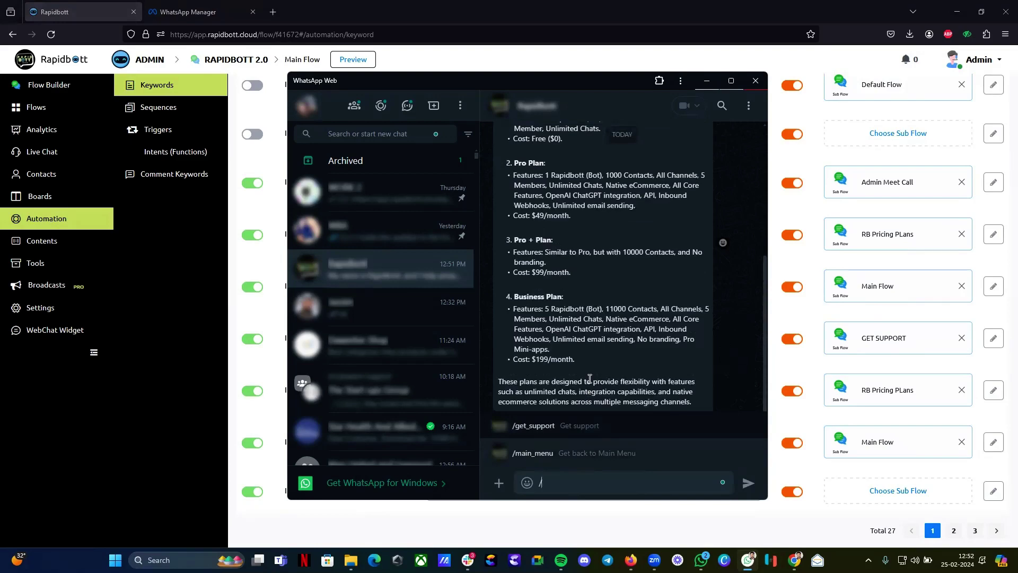
- Return to WhatsApp Manager's Commands editor listing /get_support and /main_menu
left_click(202, 6)
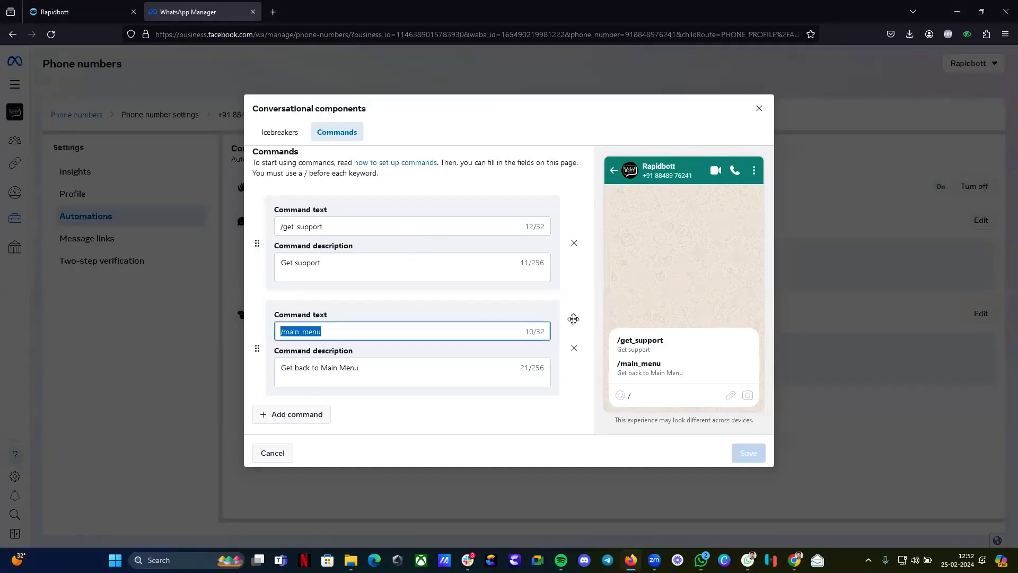